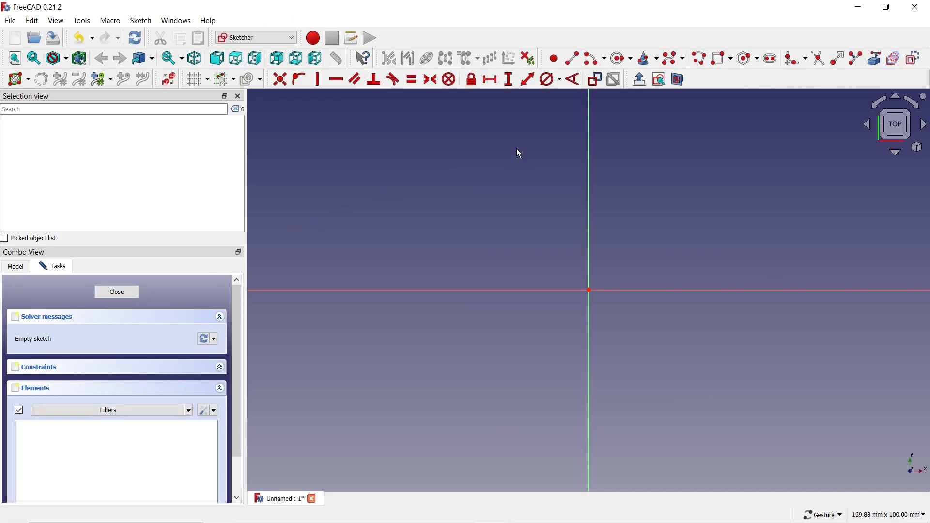
Sketch a tall rectangle about 9.3 by 41.3 mm, standing on the horizontal axis to the left of the origin.
left_click(720, 60)
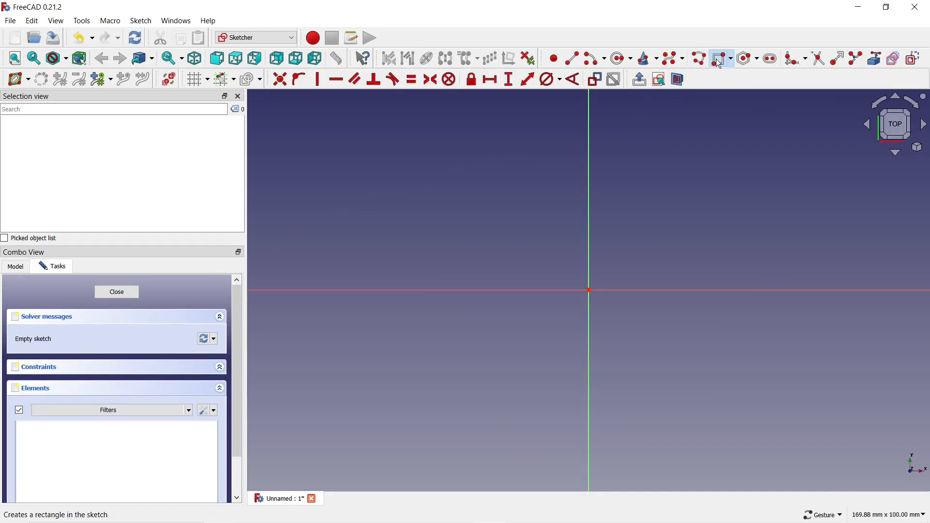
left_click(477, 291)
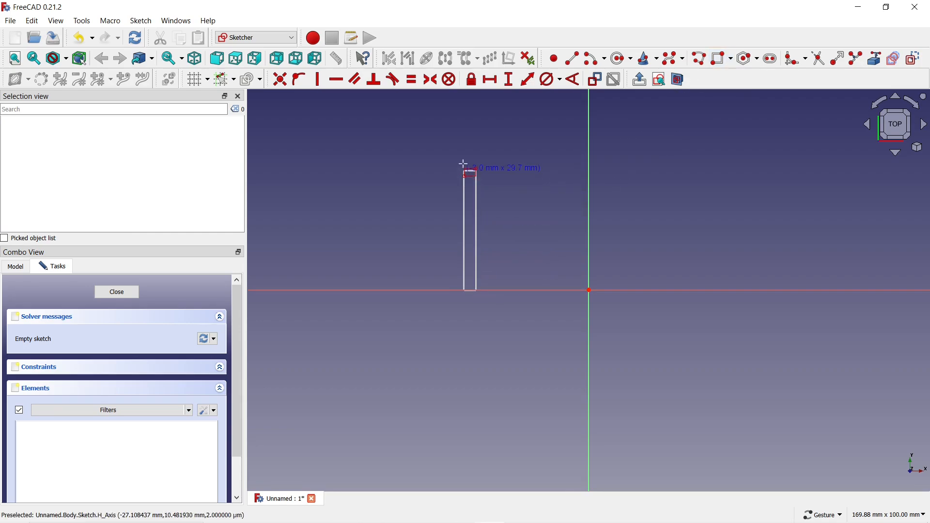
left_click(439, 123)
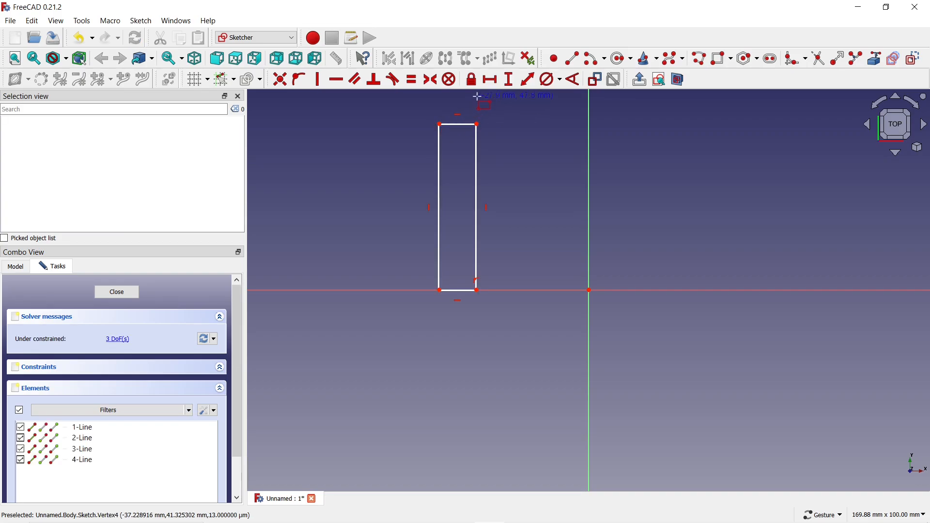
Set the rectangle's width to 10 mm and the horizontal distance from its lower-right corner to the origin to 30 mm.
left_click(492, 85)
left_click(466, 124)
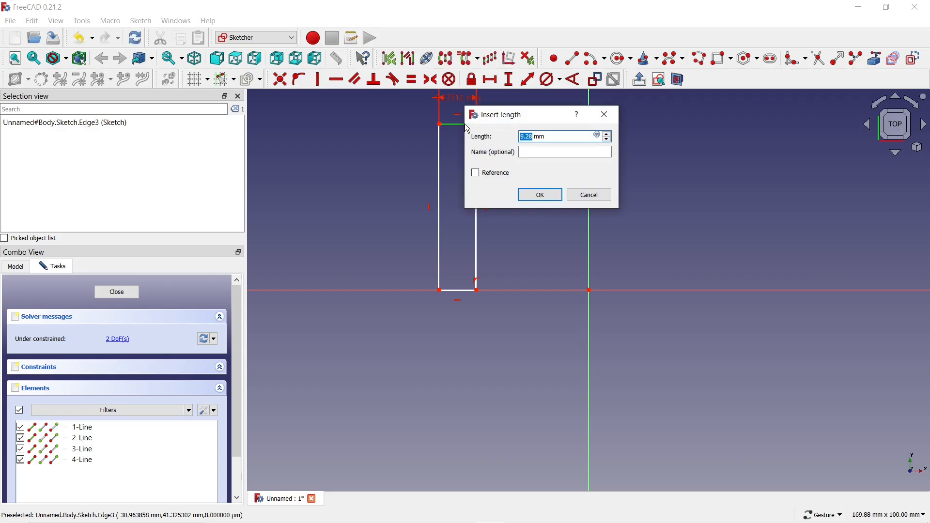
type("10")
left_click(540, 195)
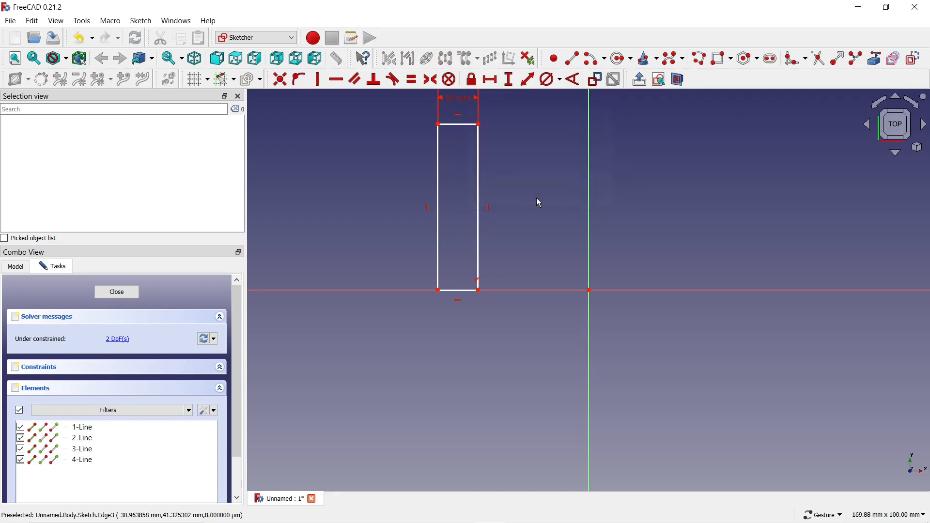
left_click(478, 291)
left_click(588, 290)
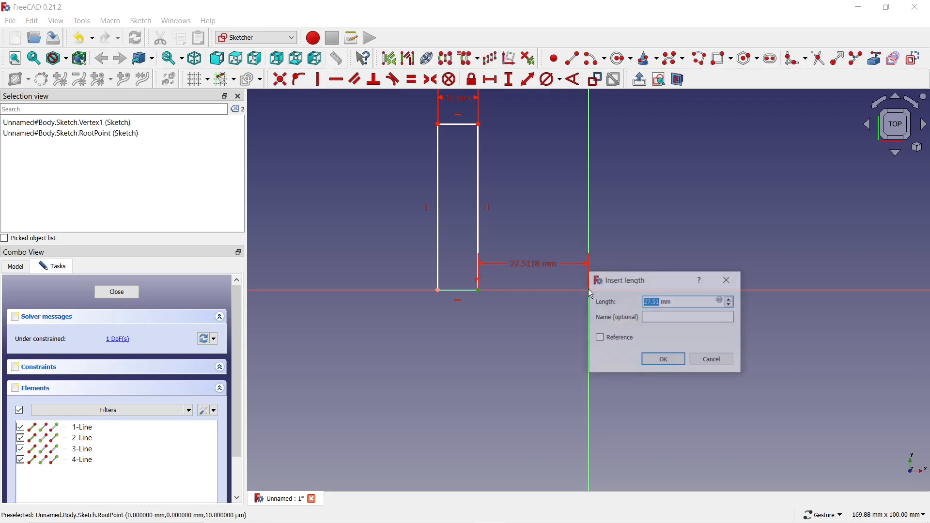
type("30")
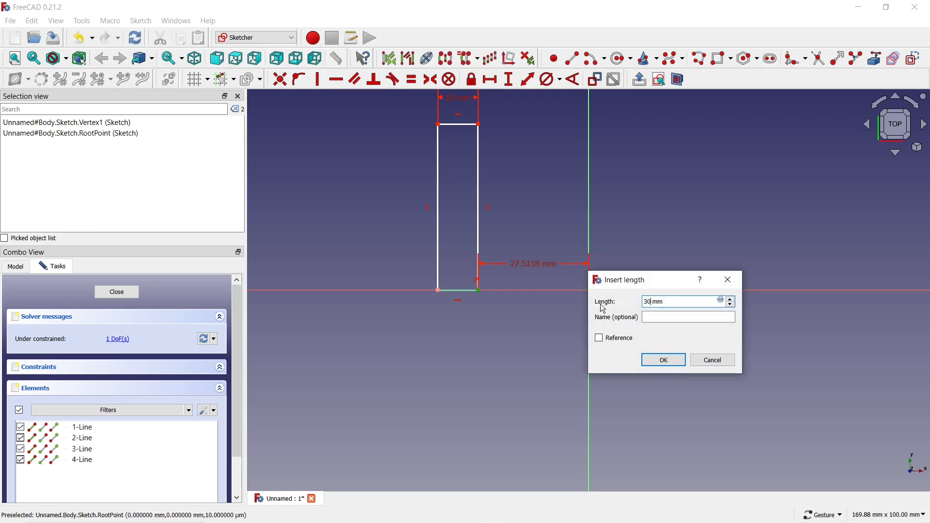
left_click(675, 362)
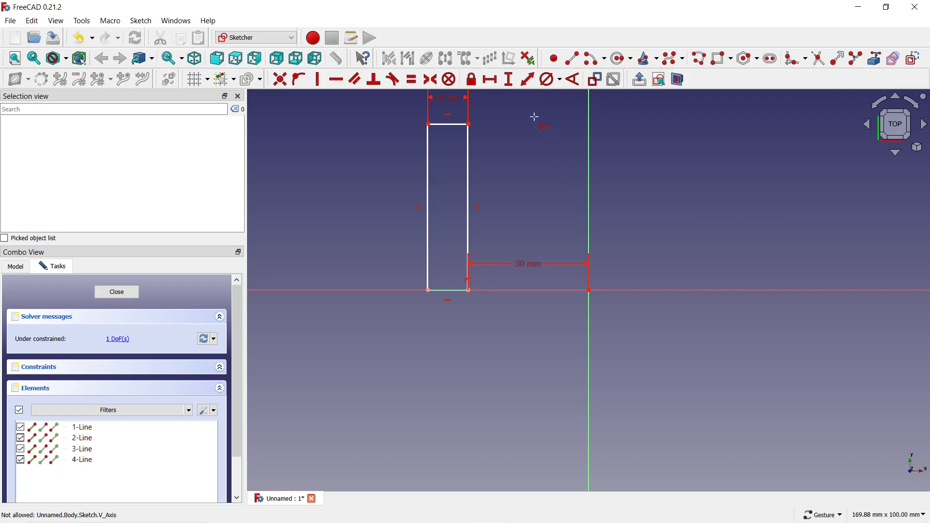
Constrain the rectangle's left edge to a vertical length of 40 mm.
left_click(510, 80)
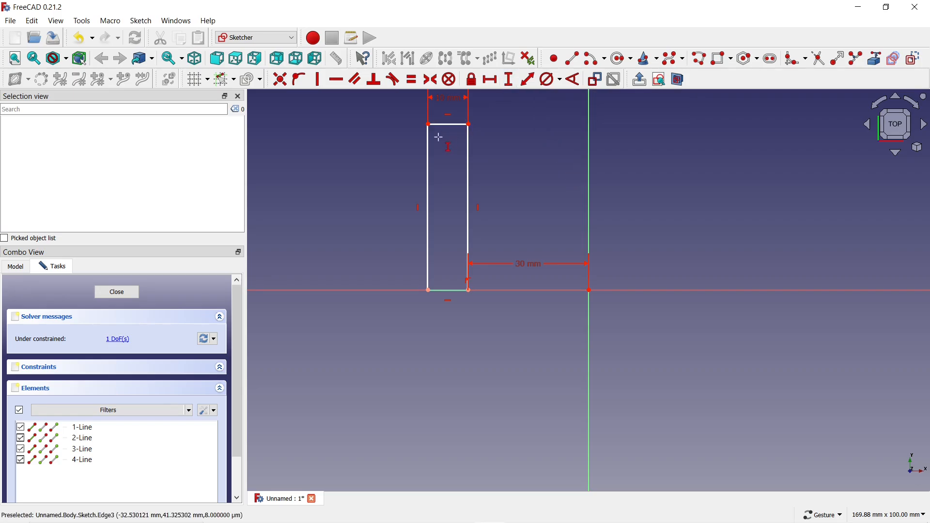
left_click(430, 148)
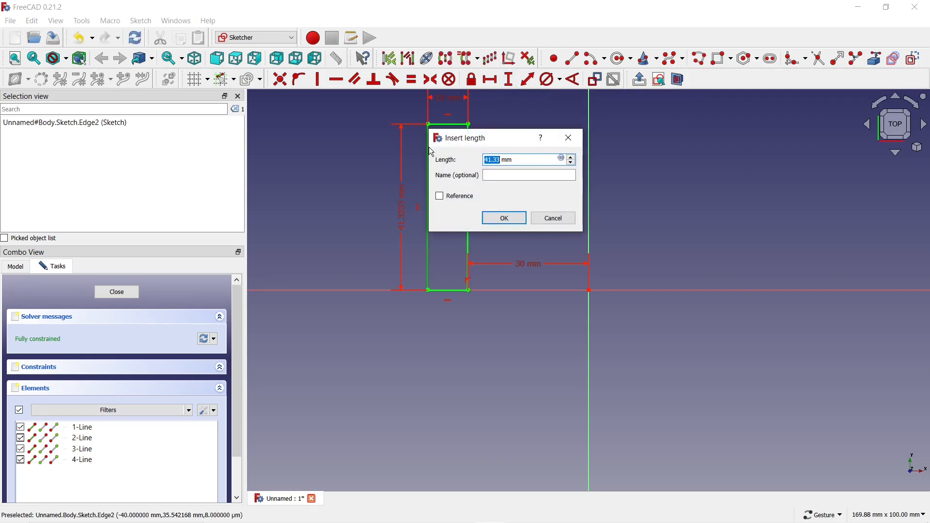
type("40")
left_click(501, 219)
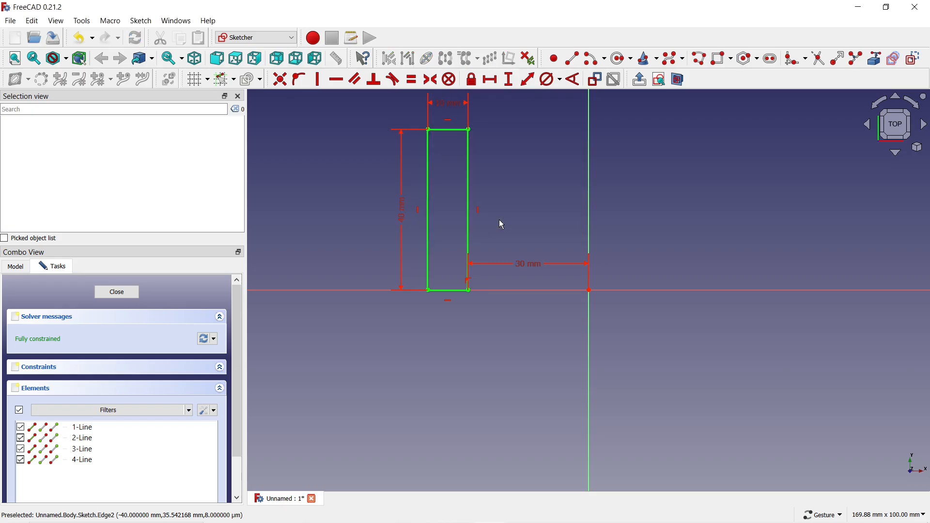
Finish the sketch and revolve the rectangle 300° about the vertical sketch axis.
left_click(139, 293)
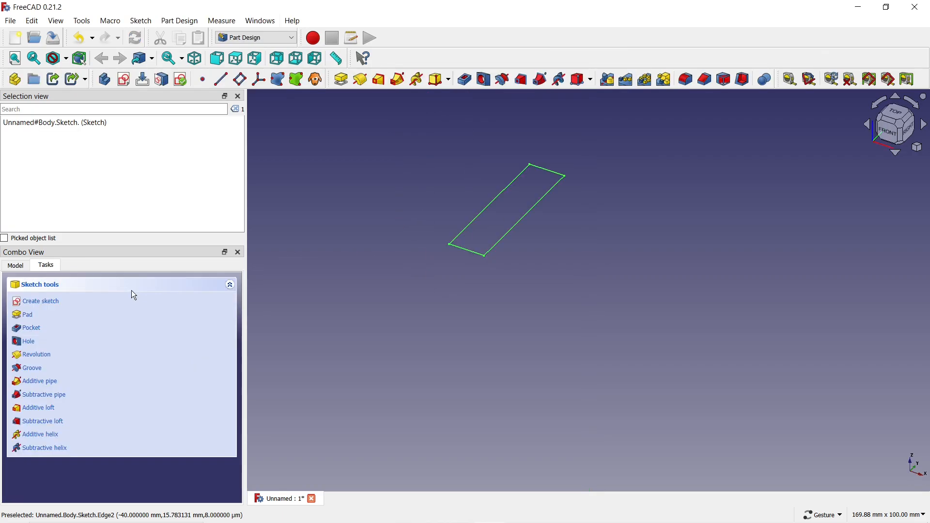
left_click(35, 356)
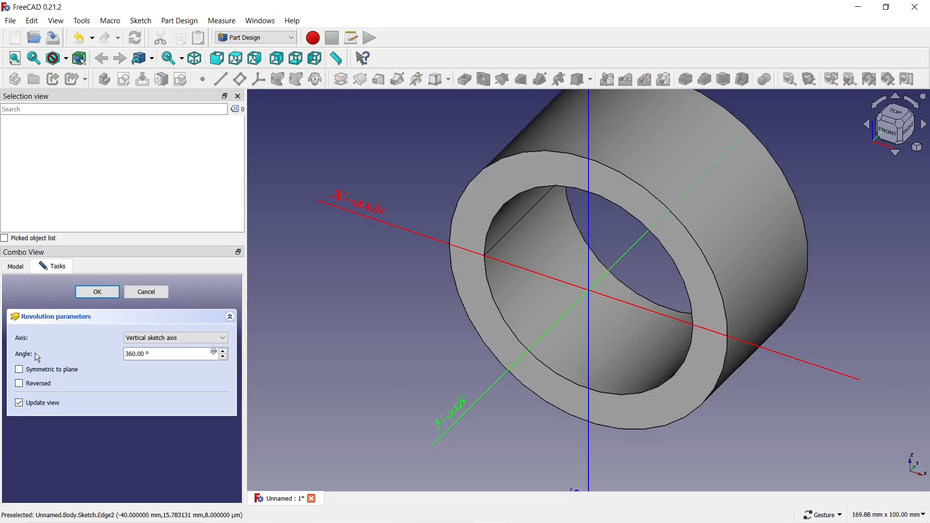
left_click_drag(155, 354, 111, 348)
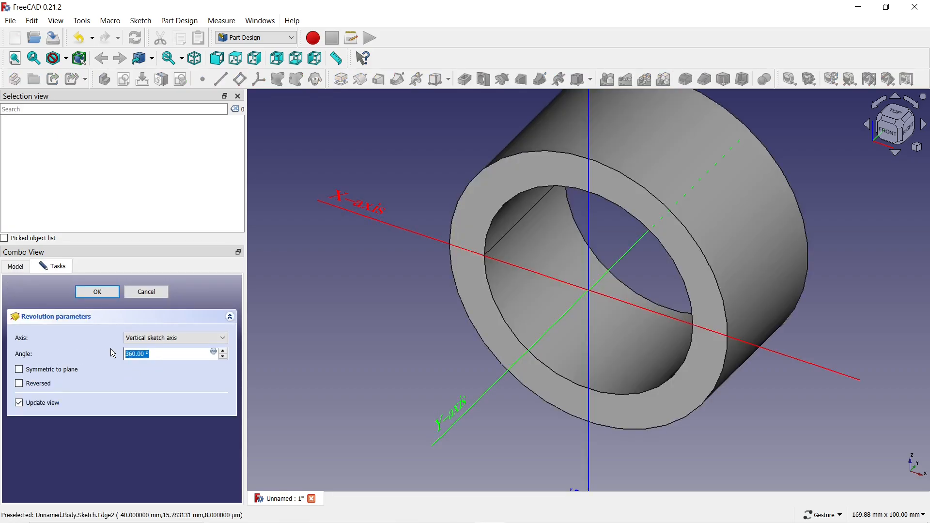
type("300")
left_click(97, 292)
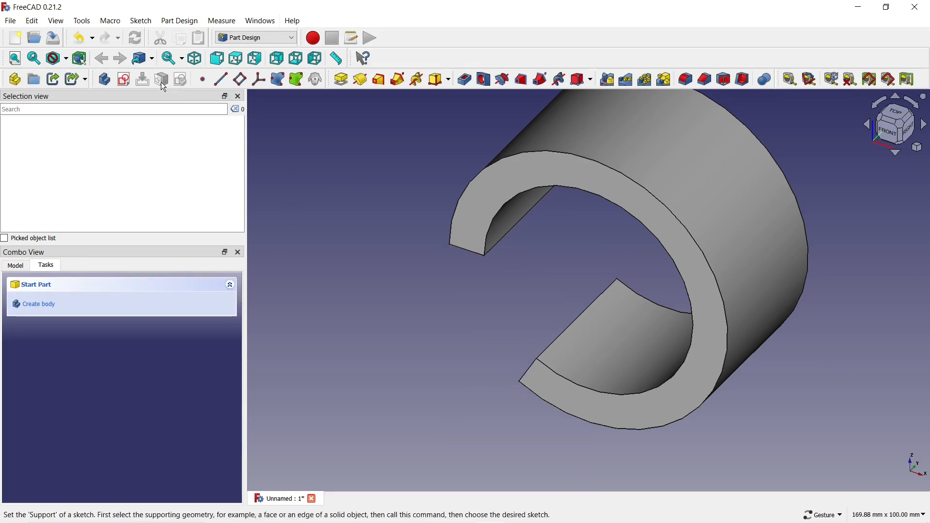
Start a new sketch on the XY plane and show the revolved body in section at the sketch plane.
left_click(123, 79)
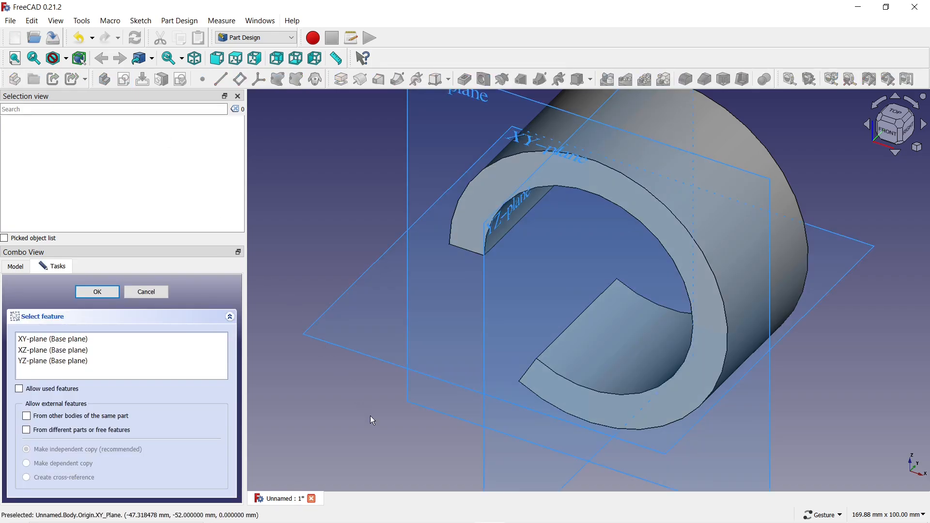
left_click_drag(373, 422, 493, 364)
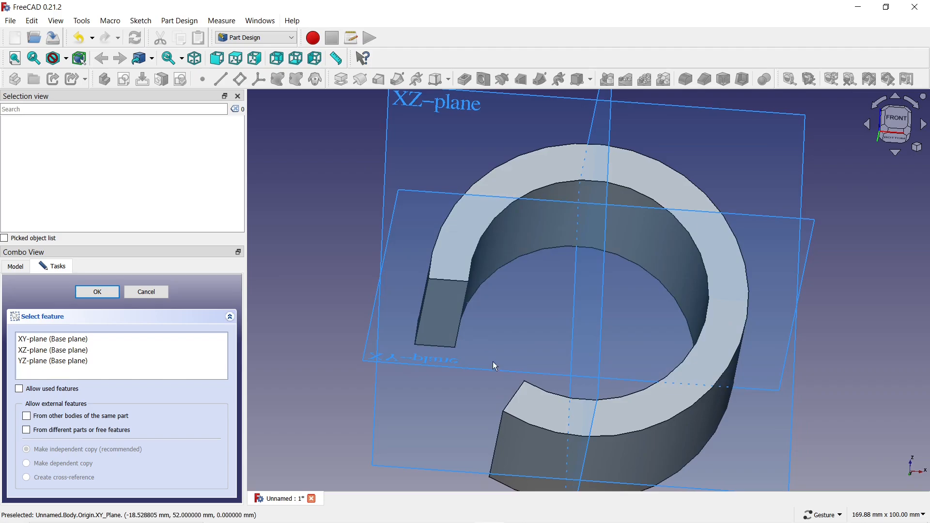
left_click(426, 194)
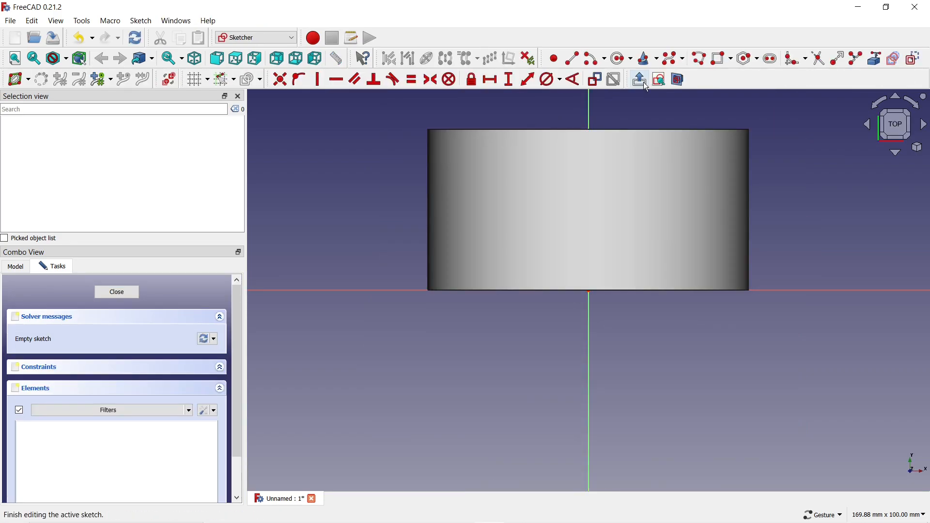
left_click(679, 80)
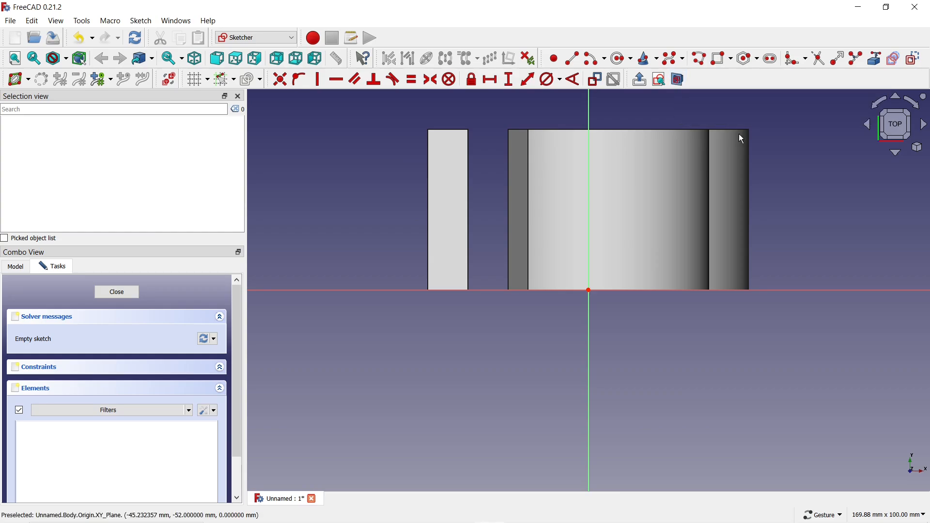
left_click(900, 151)
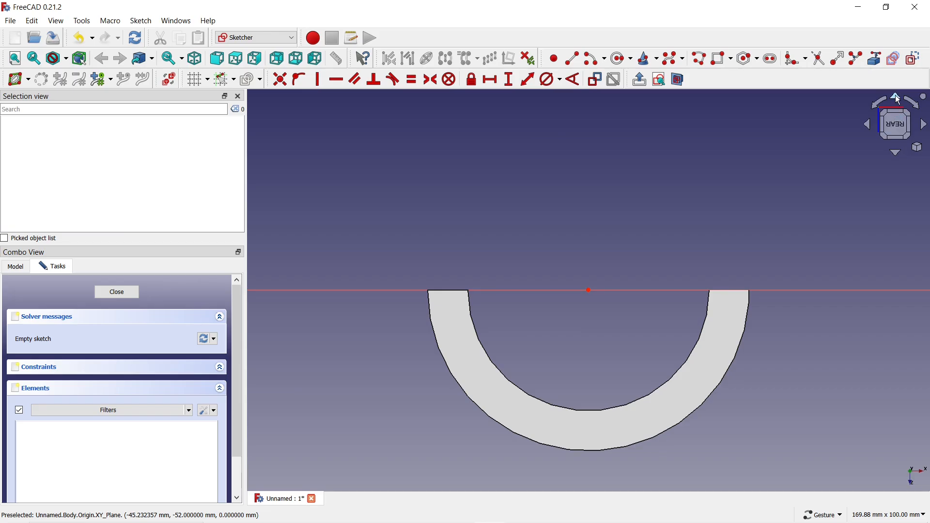
left_click(899, 100)
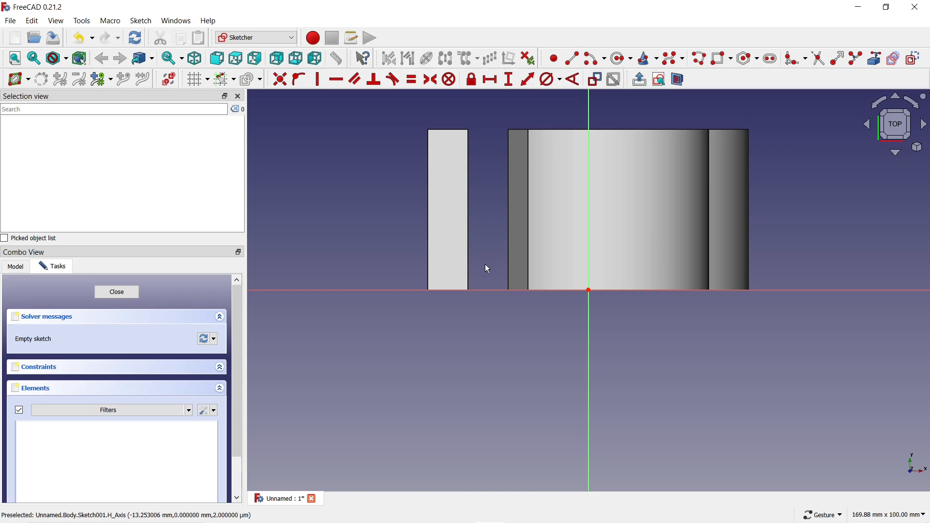
Sketch a circle just below the horizontal axis, under the ring's left cut section, and set its diameter to 5 mm.
left_click(621, 61)
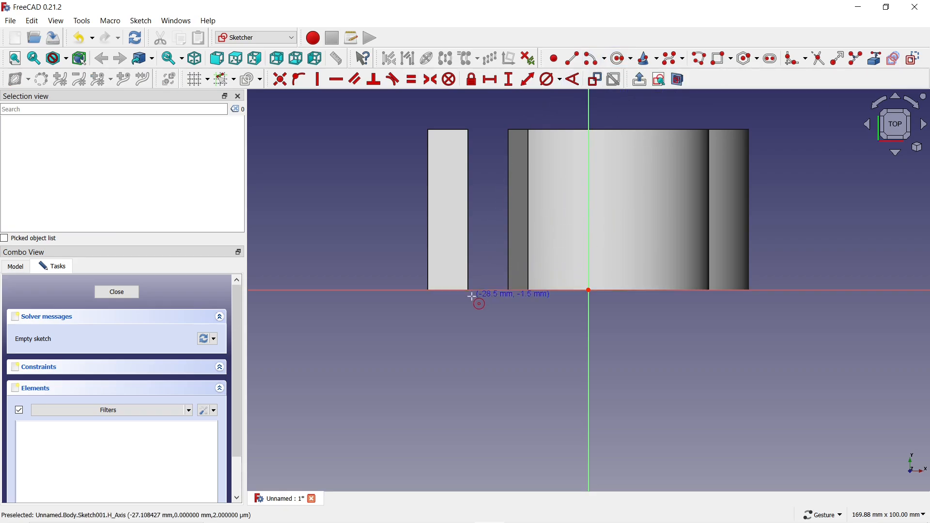
left_click(448, 305)
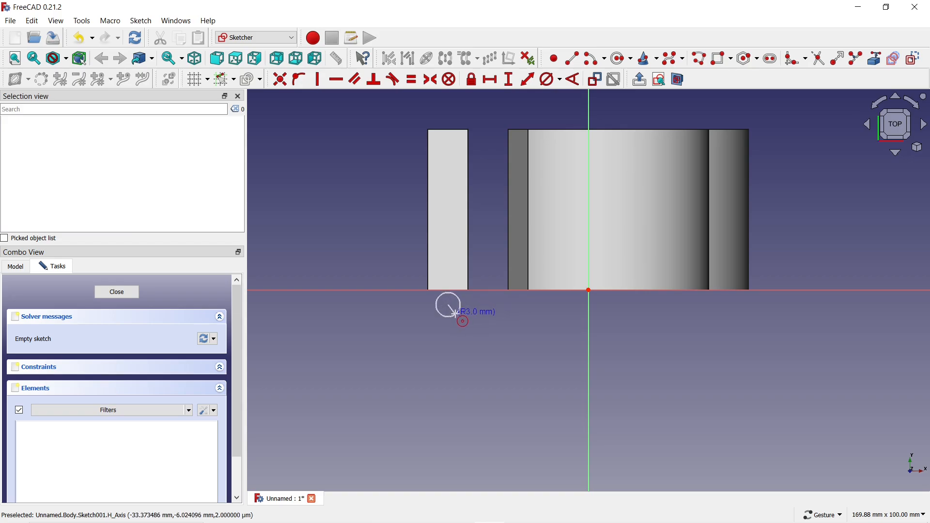
left_click(456, 313)
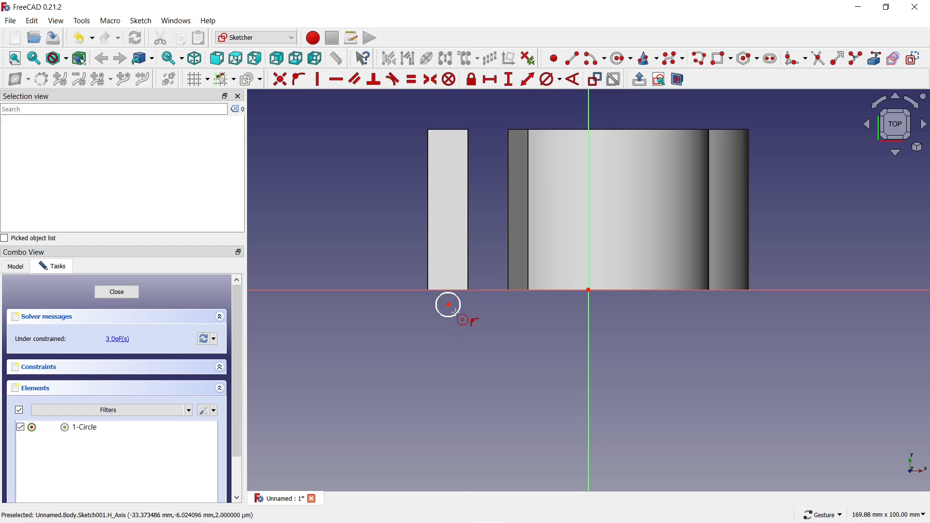
left_click(549, 80)
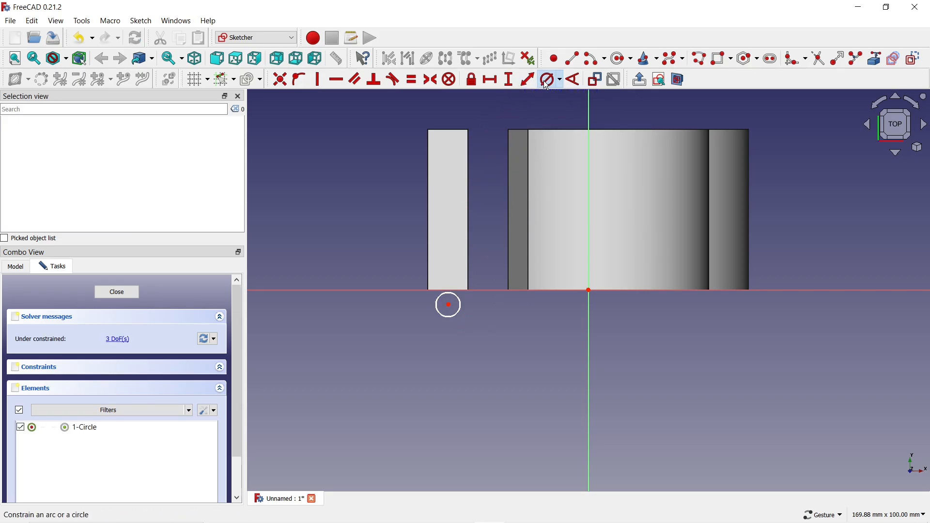
left_click(461, 305)
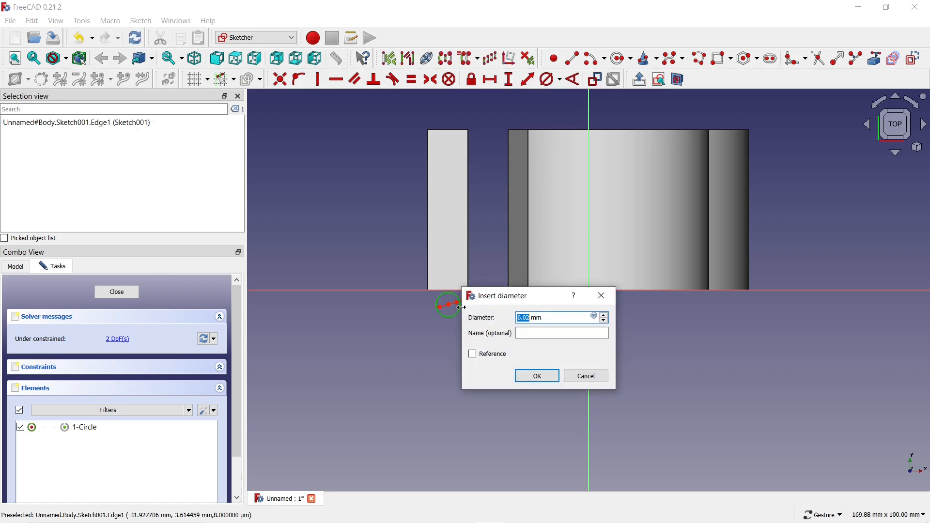
type("5")
left_click(530, 376)
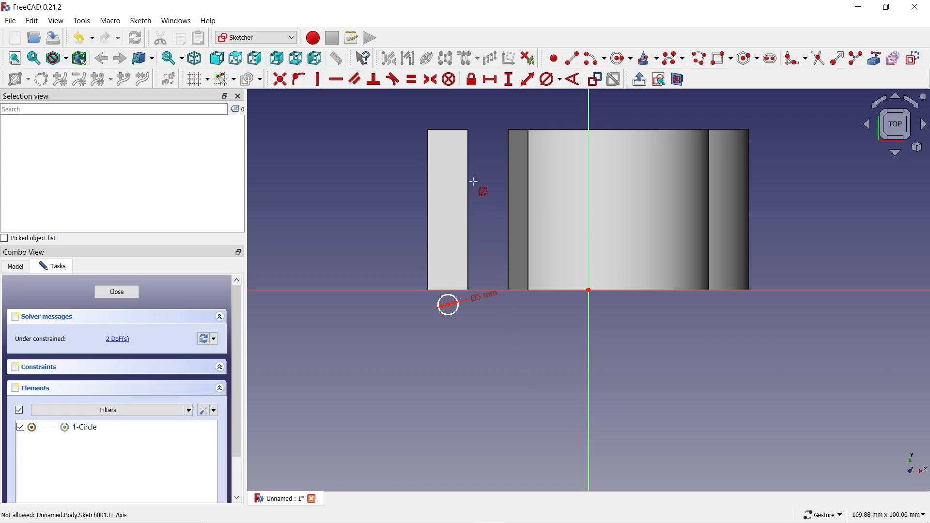
Constrain the circle's centre 35 mm horizontally and 2.5 mm vertically from the origin.
left_click(489, 79)
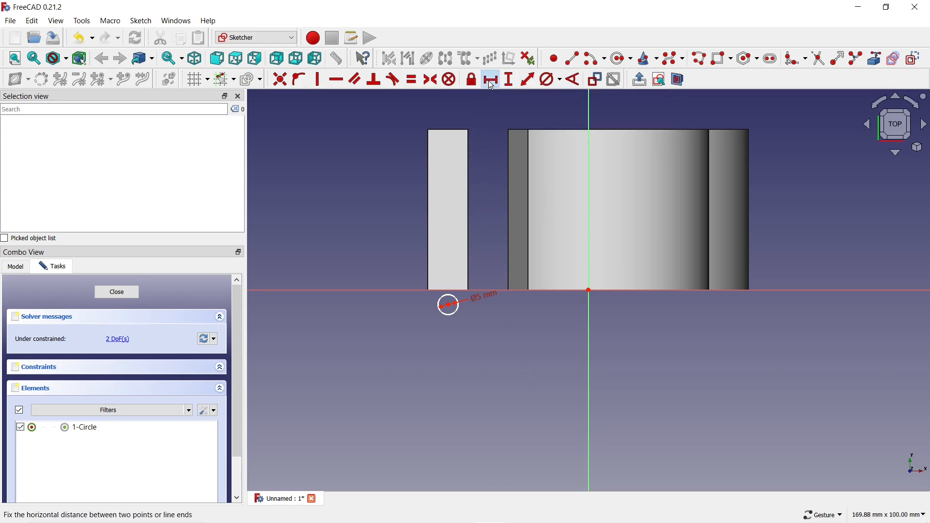
left_click(449, 305)
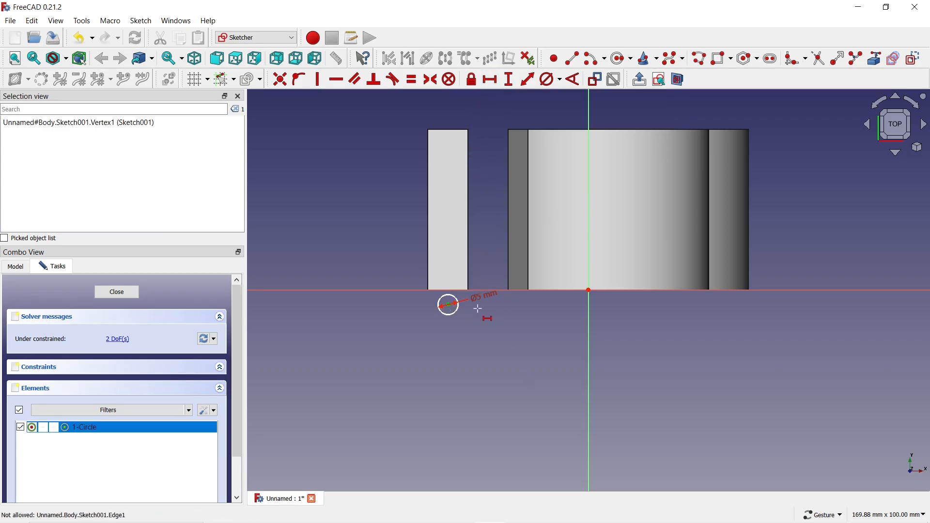
left_click(589, 290)
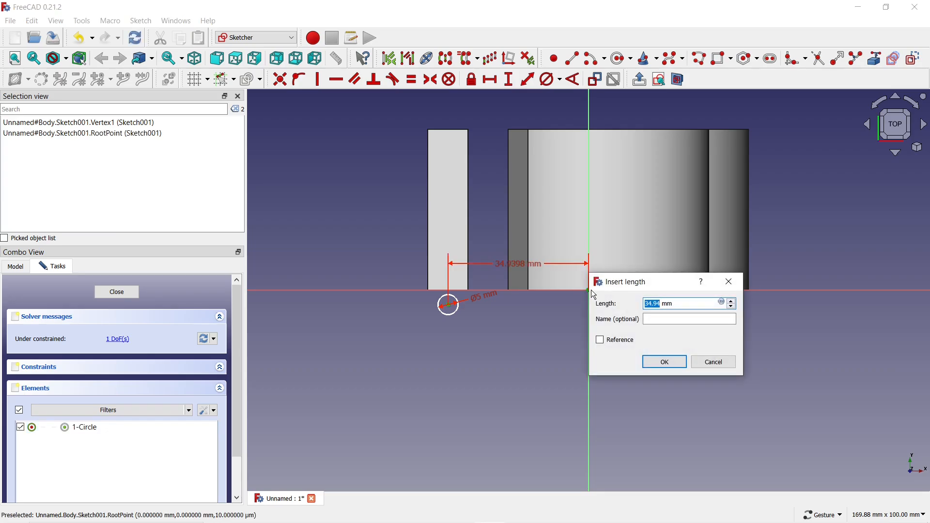
type("35")
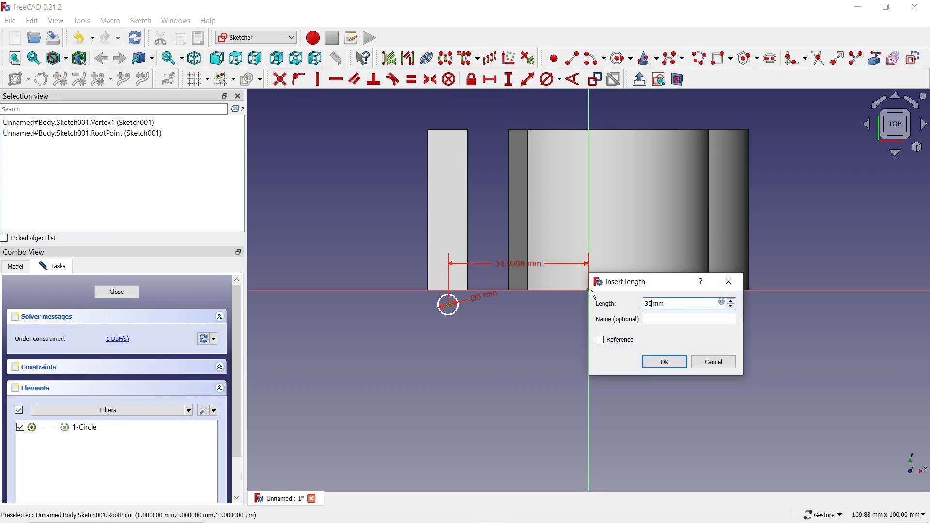
left_click(663, 362)
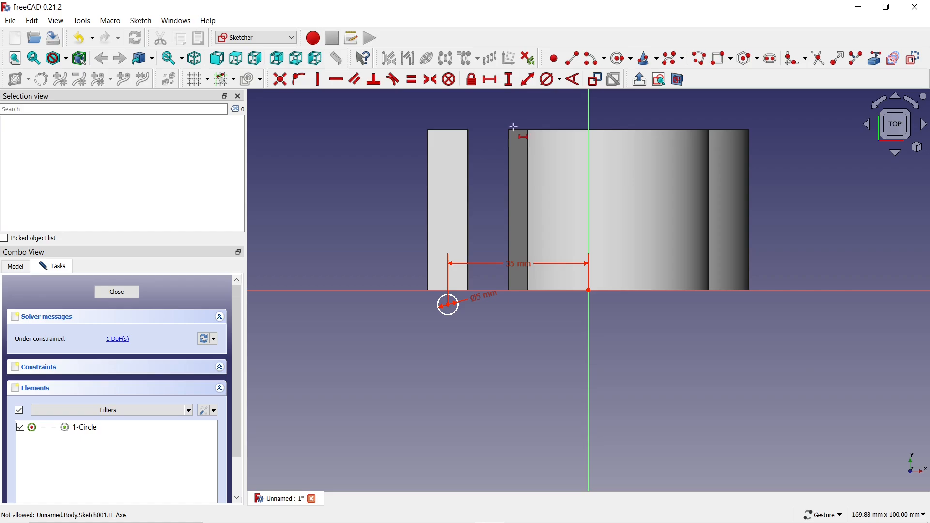
left_click(509, 79)
left_click(589, 291)
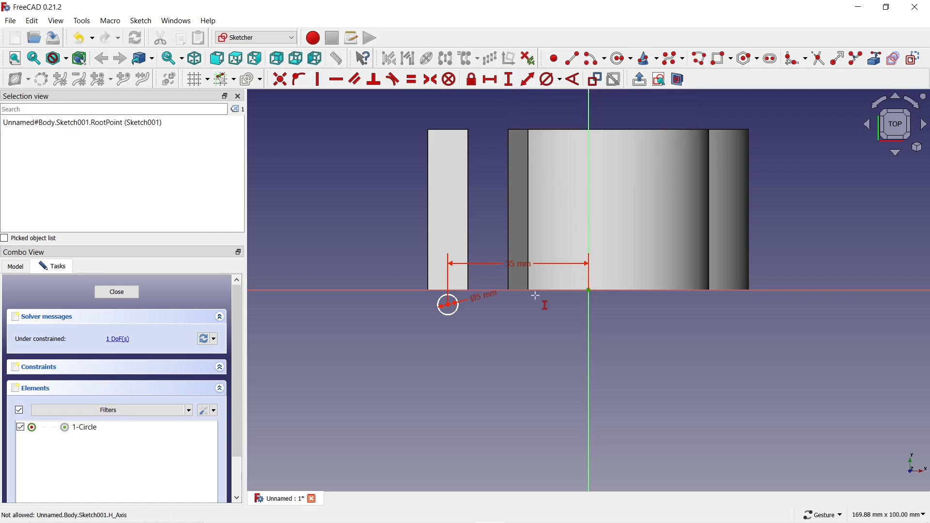
left_click(448, 305)
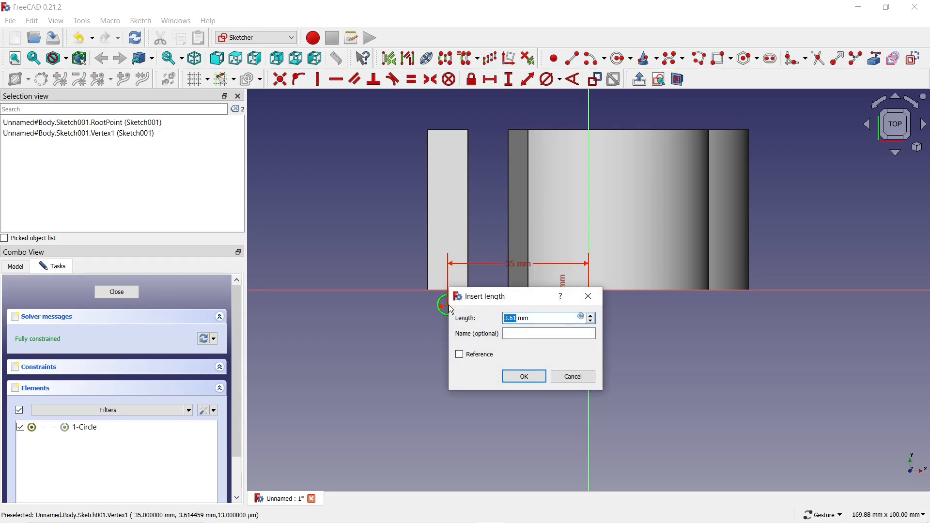
type("2.5")
key("Return")
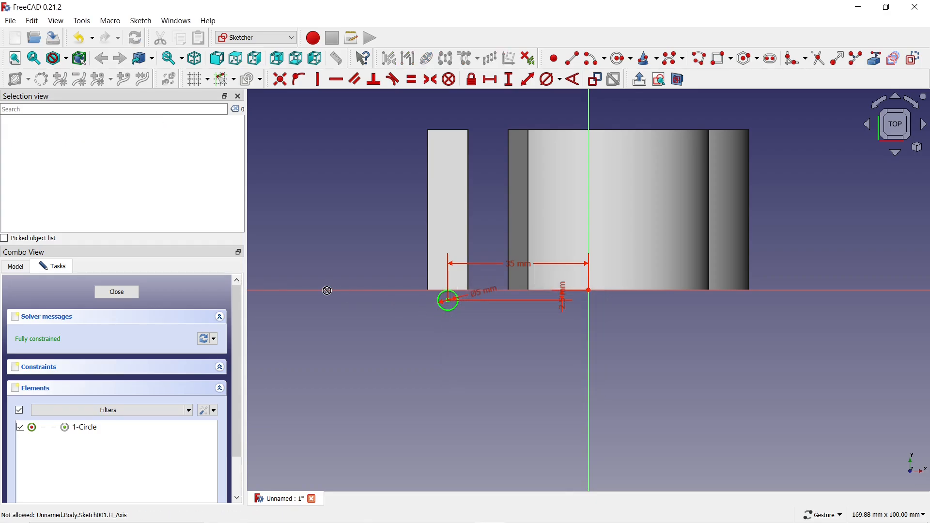
Finish the circle sketch, start a Subtractive helix from it about the vertical sketch axis, and dismiss the report view.
left_click(117, 293)
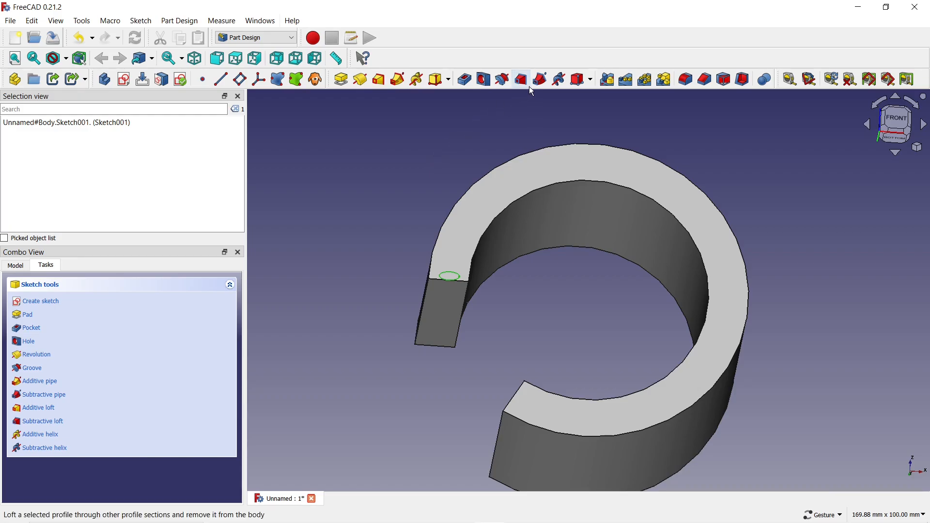
left_click(560, 80)
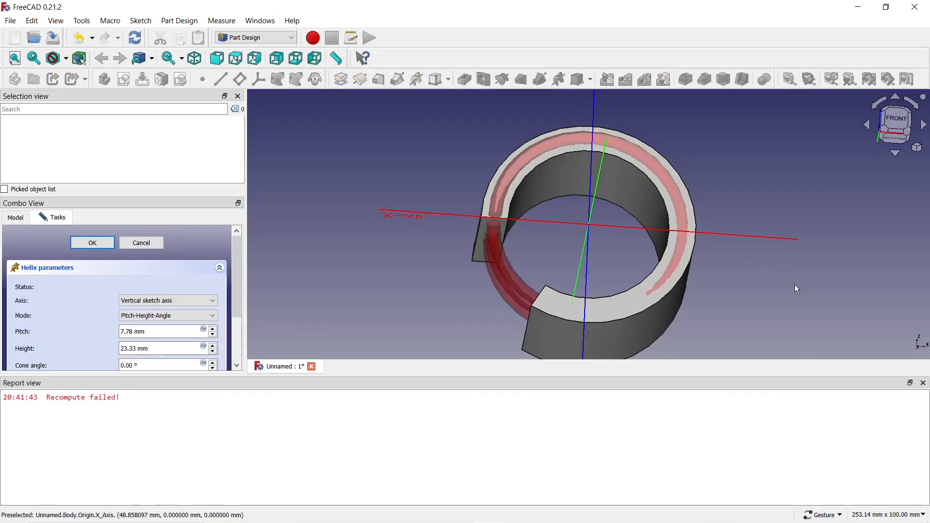
left_click(924, 384)
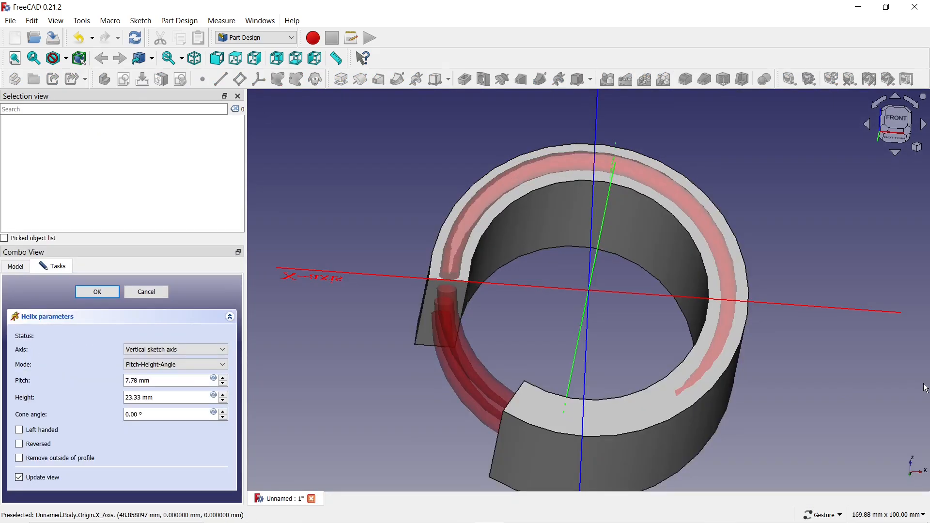
left_click_drag(796, 413, 594, 155)
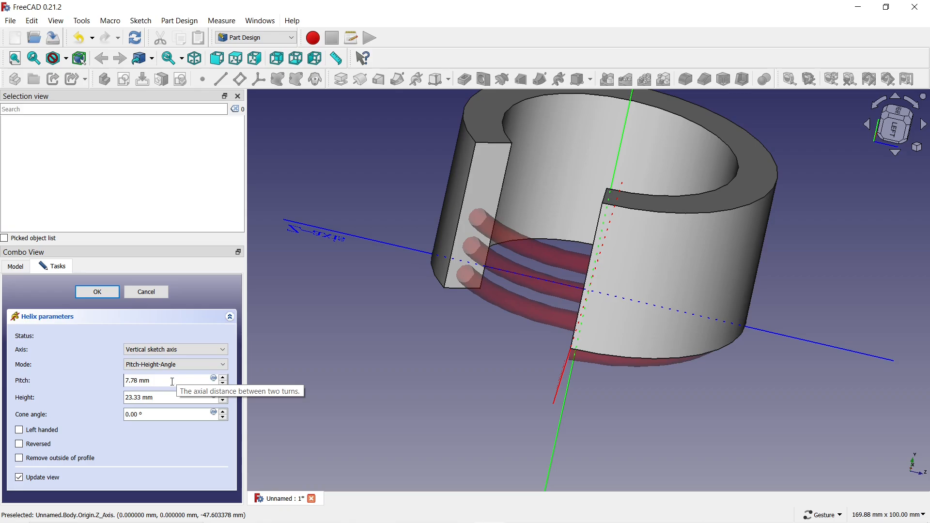
Set the subtractive helix's pitch to 10 mm and height to 50 mm, and apply the cut to the ring.
left_click_drag(173, 381, 109, 375)
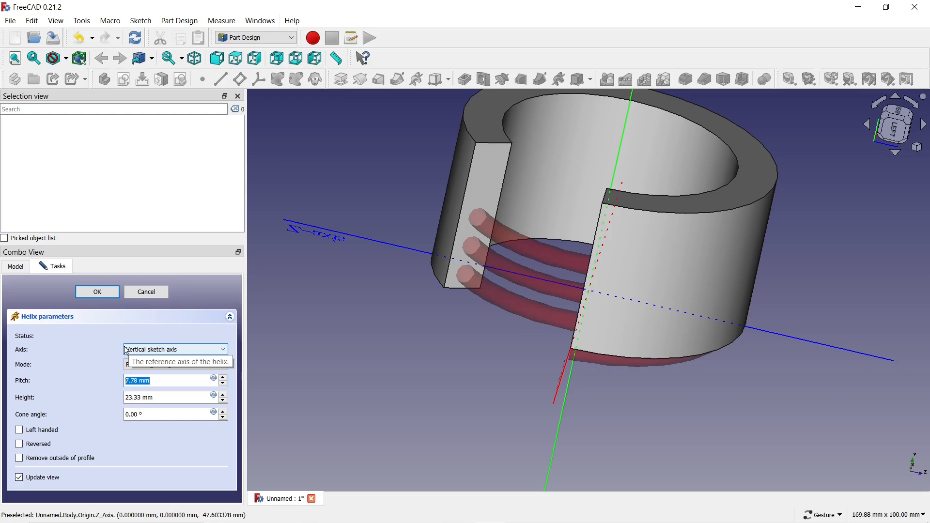
type("10")
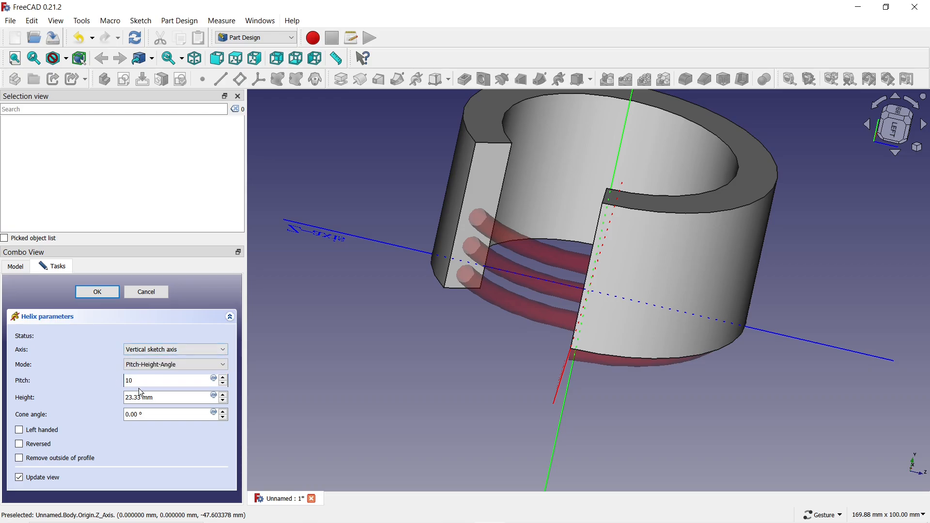
left_click(166, 399)
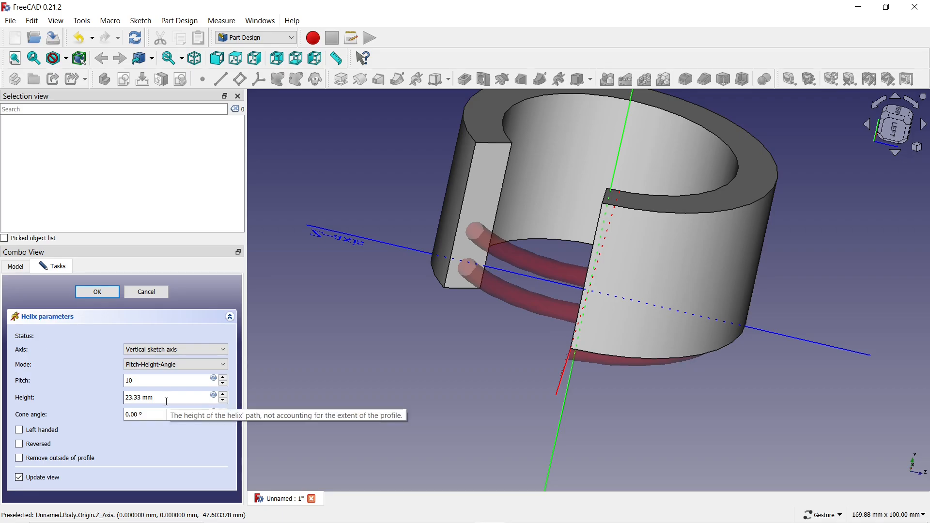
left_click(225, 396)
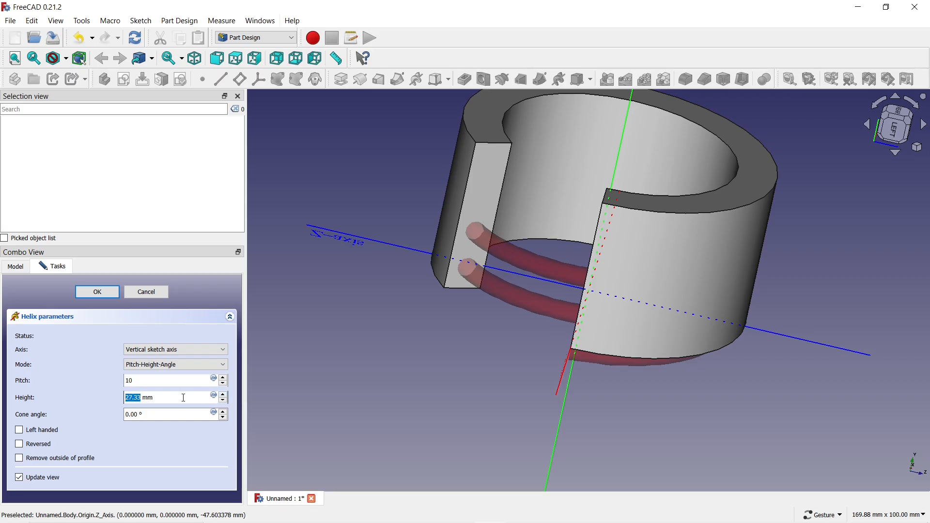
left_click_drag(182, 398, 93, 395)
type("50")
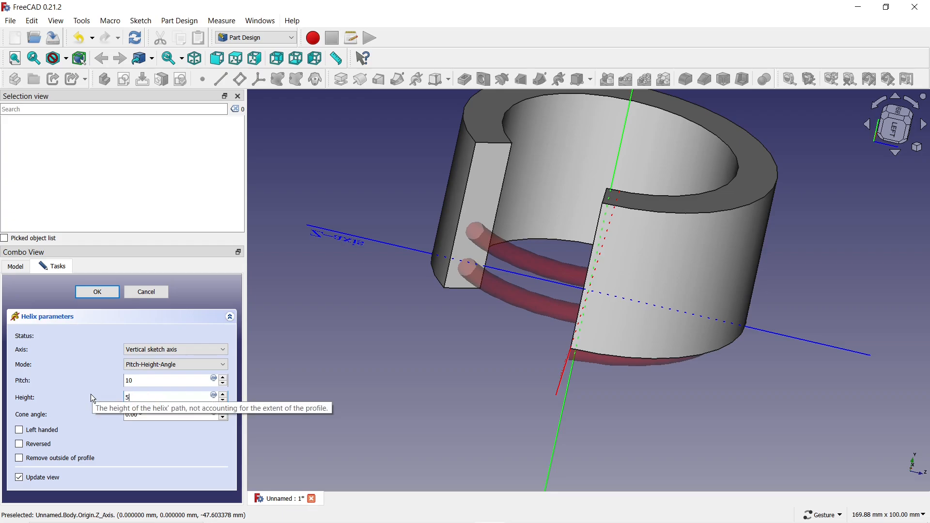
left_click(145, 382)
scroll(371, 409, "down", 3)
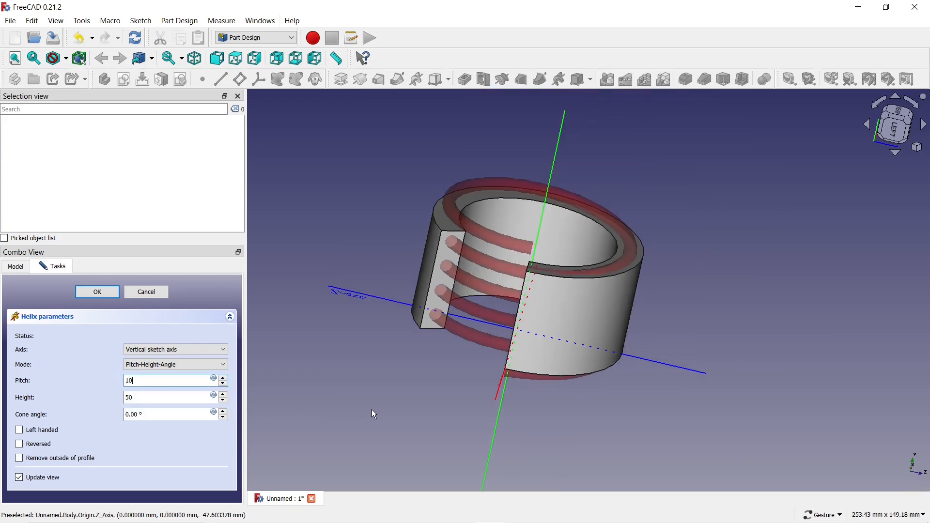
left_click_drag(449, 421, 502, 395)
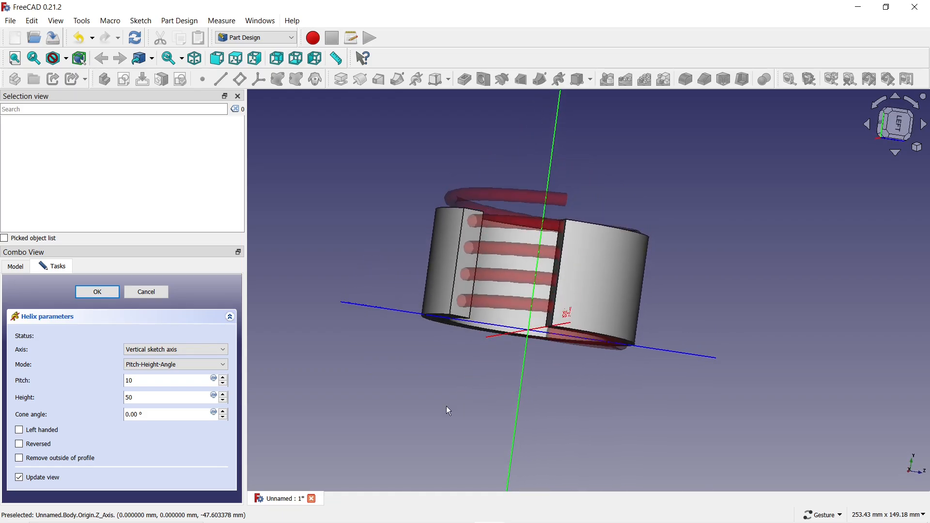
left_click(98, 292)
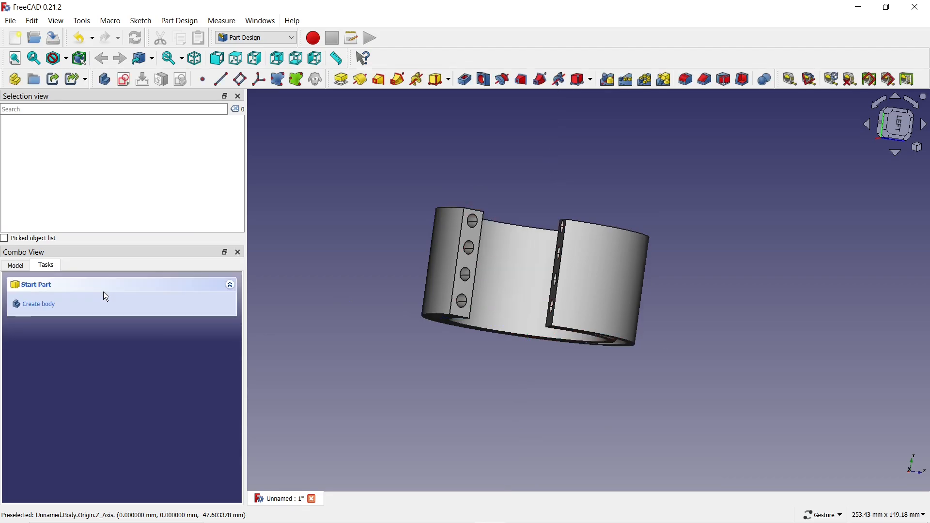
Open the body's appearance settings and set its display mode to Shaded.
left_click_drag(363, 297, 447, 317)
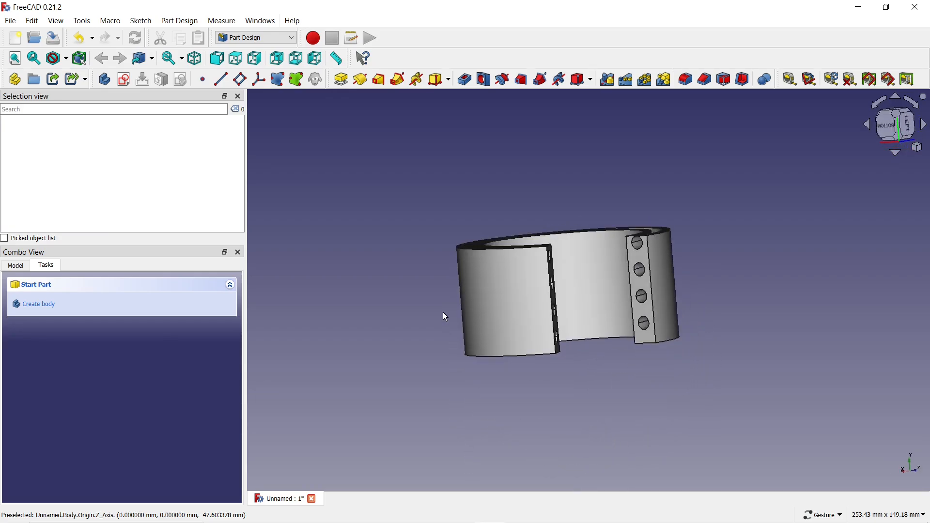
left_click(16, 266)
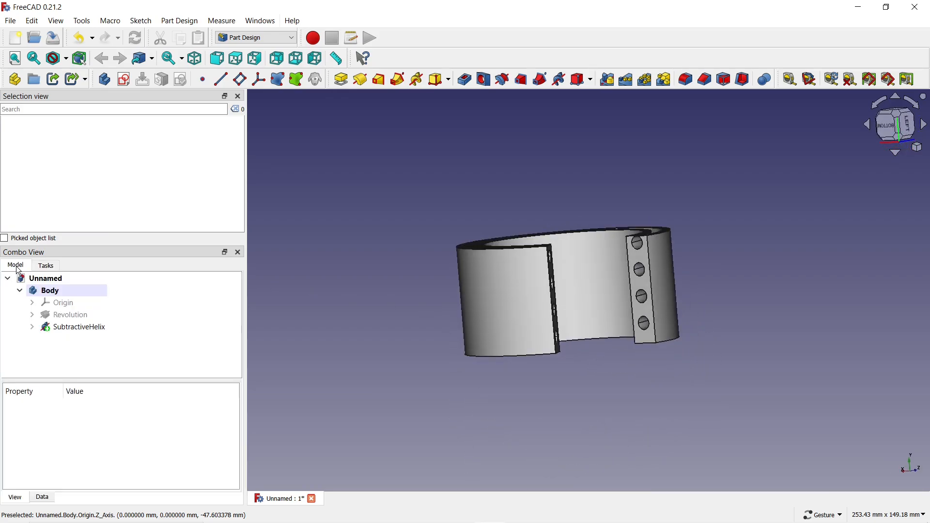
left_click(46, 291)
right_click(47, 291)
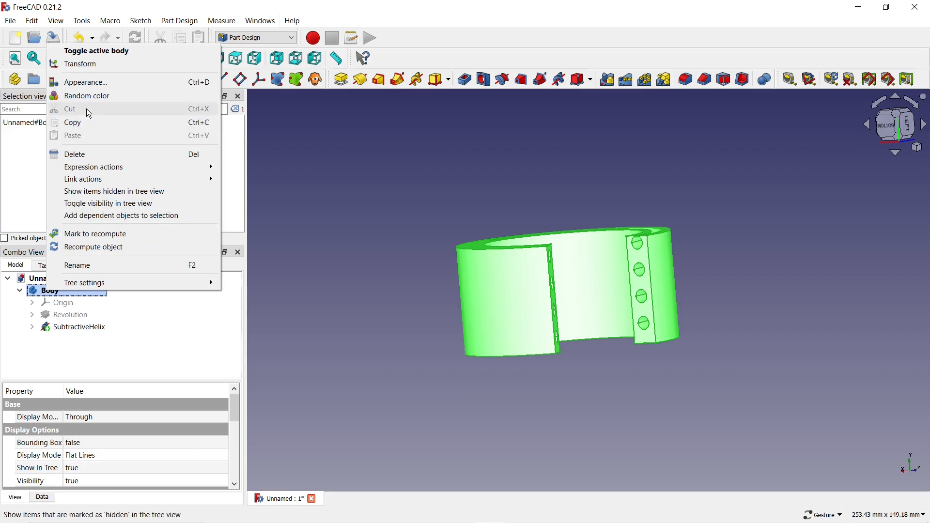
left_click(92, 83)
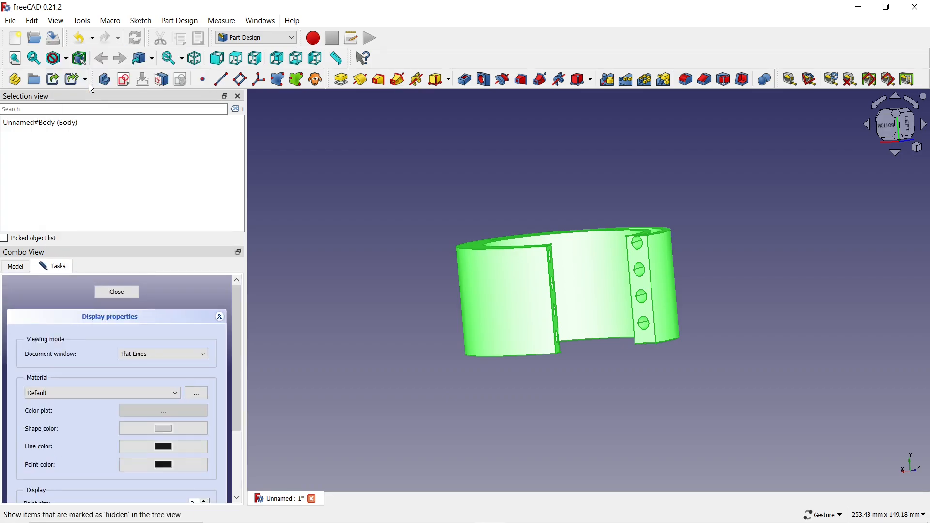
left_click(169, 358)
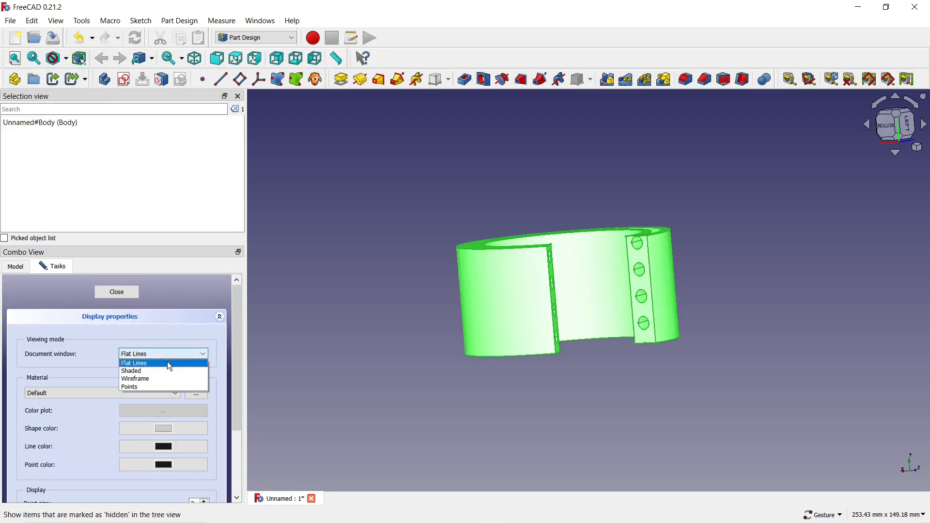
left_click(163, 371)
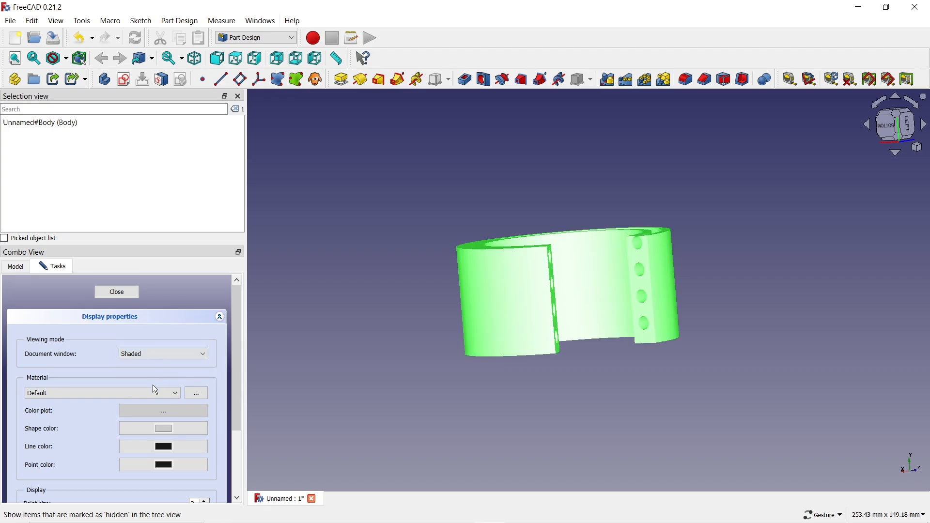
Set the body's shape color to the bright green #00ff7f.
left_click(160, 429)
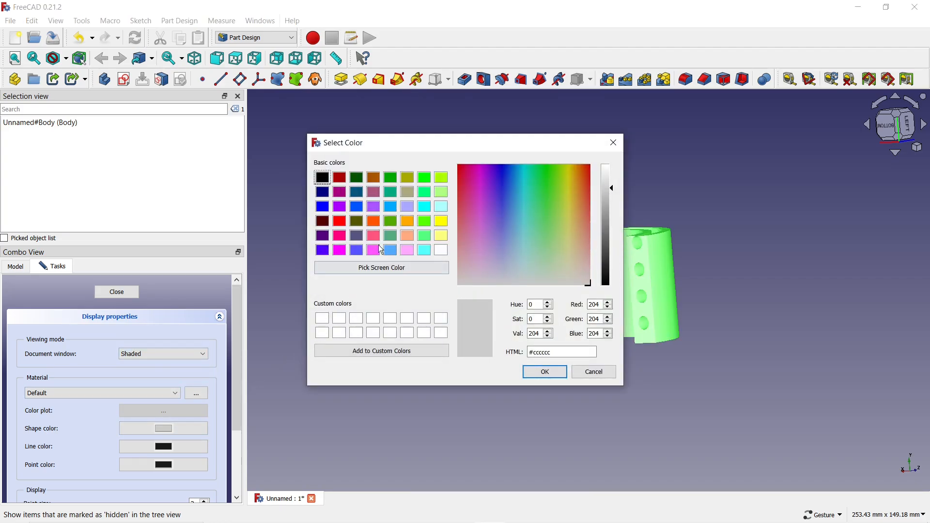
left_click(424, 193)
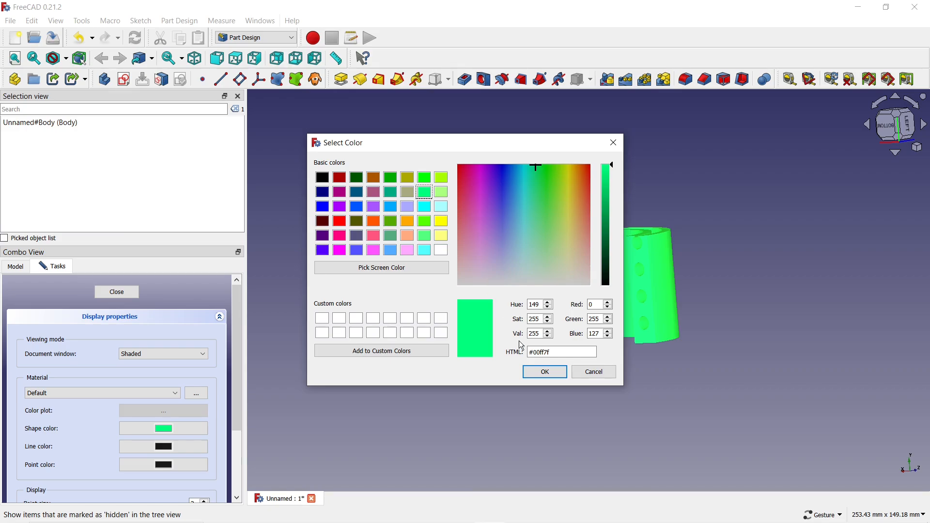
left_click(543, 372)
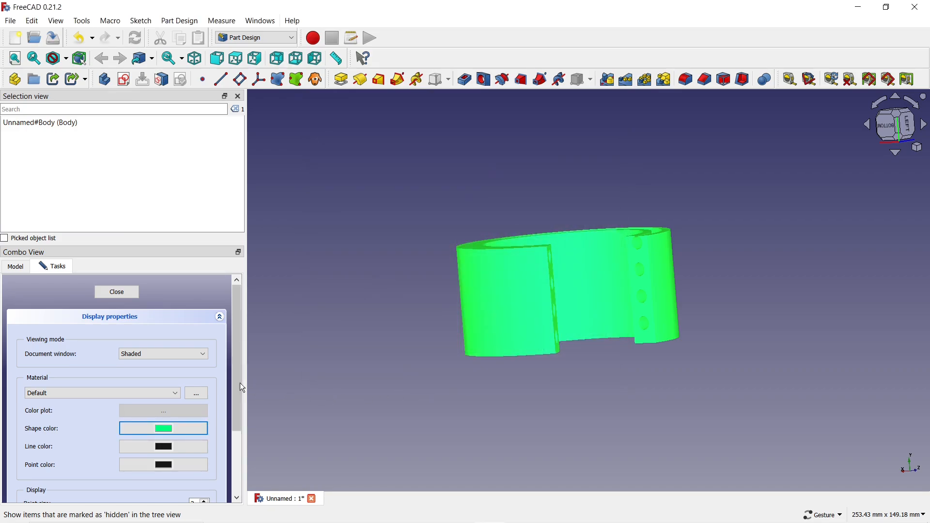
Set the body's transparency to 50, close the appearance settings and view the helical channel inside the ring.
left_click_drag(240, 382, 237, 456)
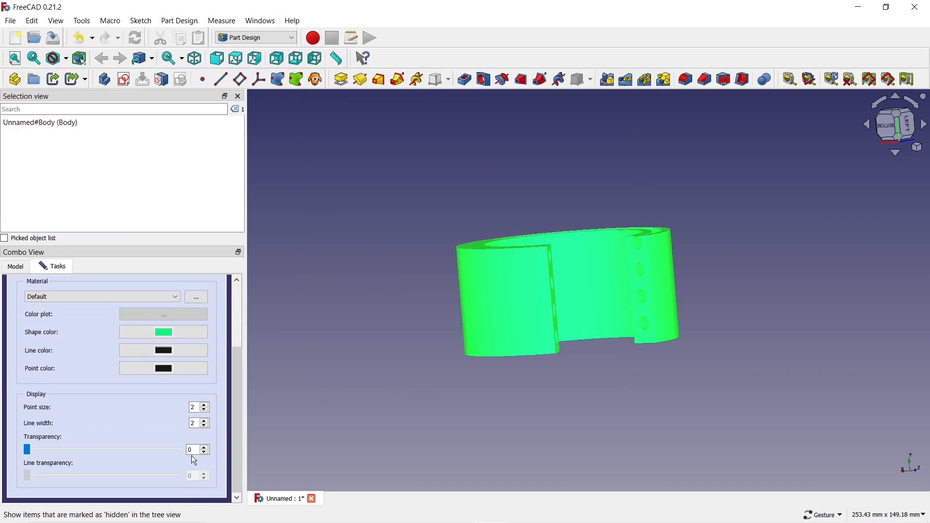
type("50")
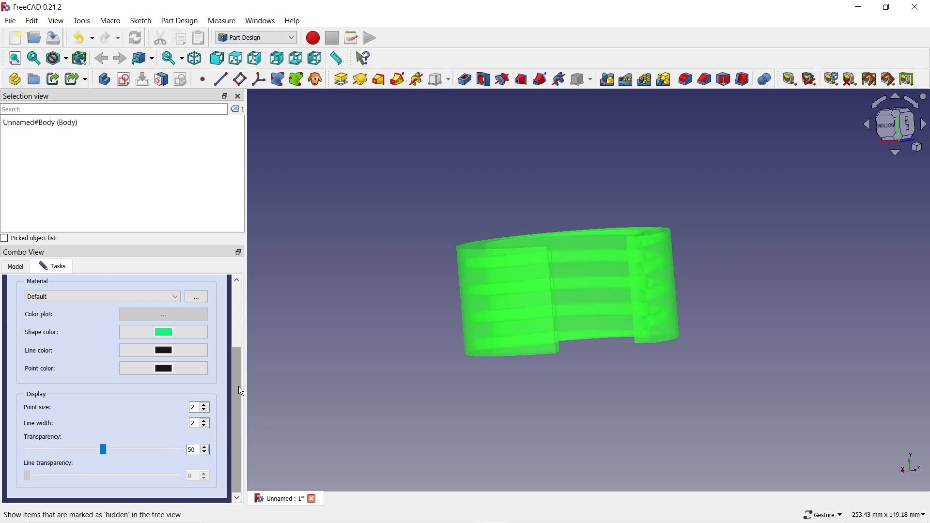
left_click_drag(241, 391, 246, 304)
left_click(118, 293)
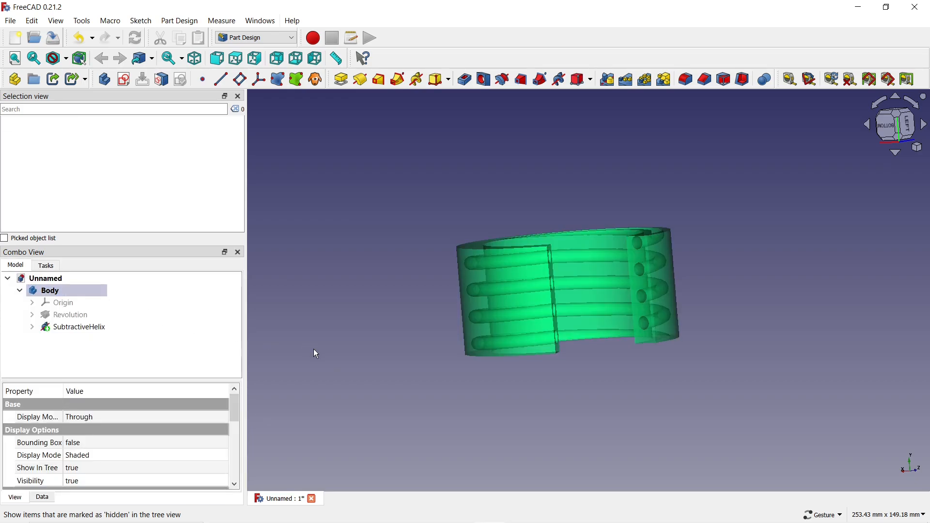
left_click_drag(611, 379, 629, 341)
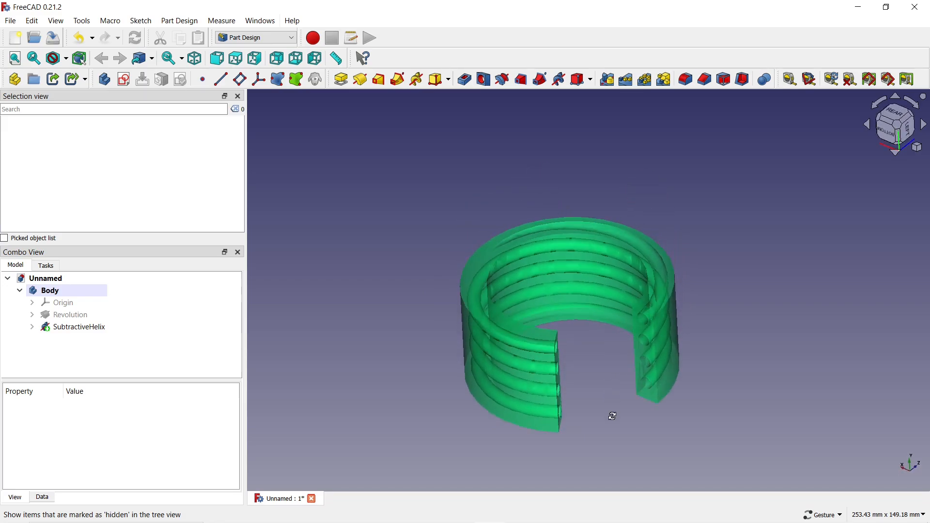